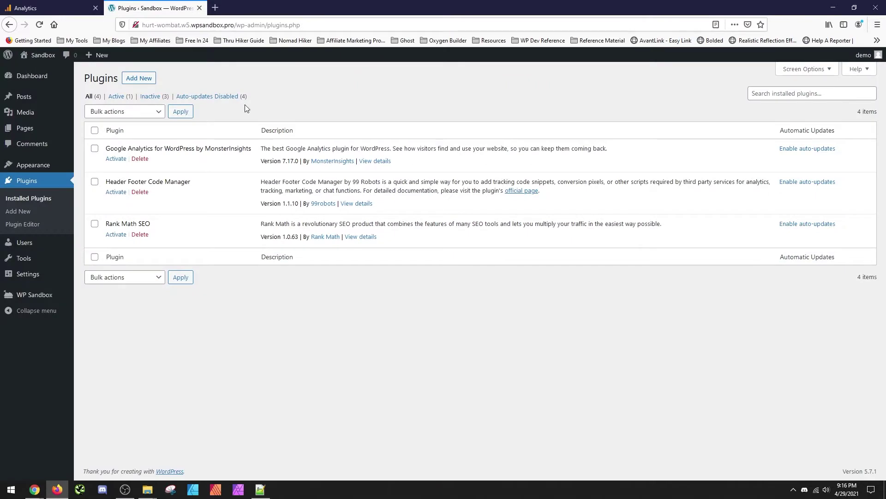
- View the Sandbox site's front page in a separate browser tab and return to the Plugins page
mouse_move(42, 56)
right_click(47, 73)
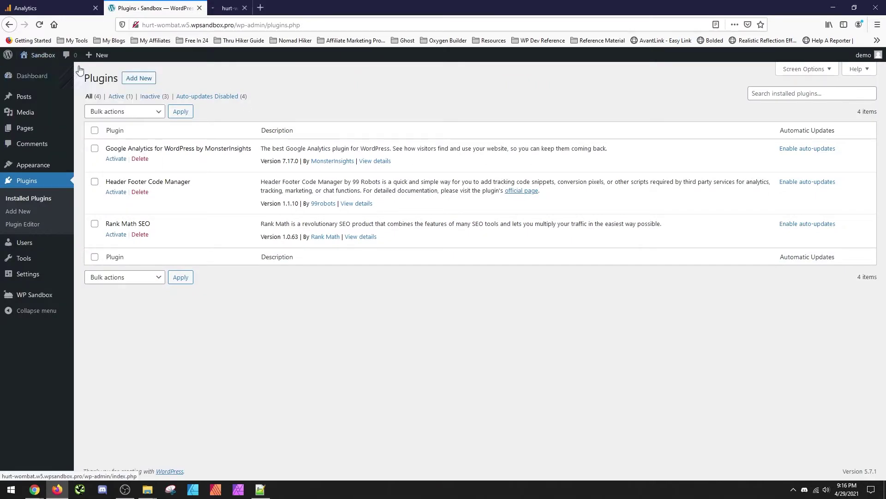
left_click(74, 75)
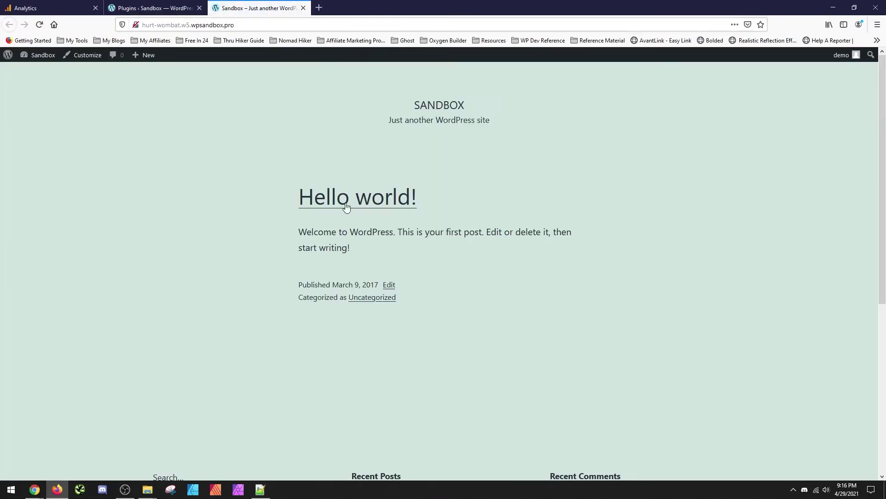
left_click(167, 5)
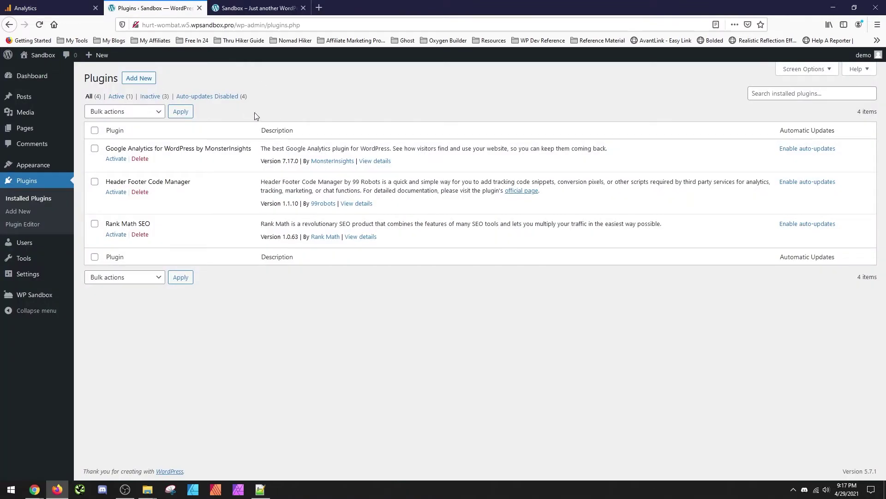
- Open the Twenty Twenty-One theme's header.php file in the Theme Editor, accepting the direct-editing warning
mouse_move(48, 166)
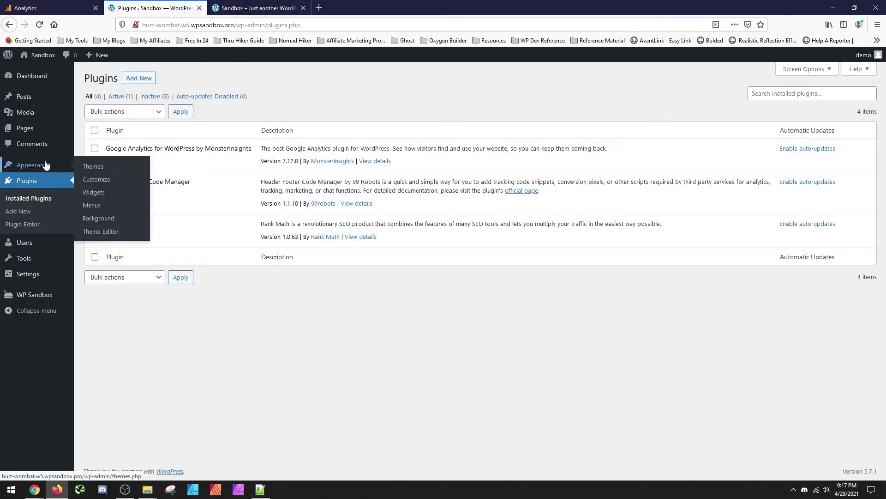
left_click(72, 168)
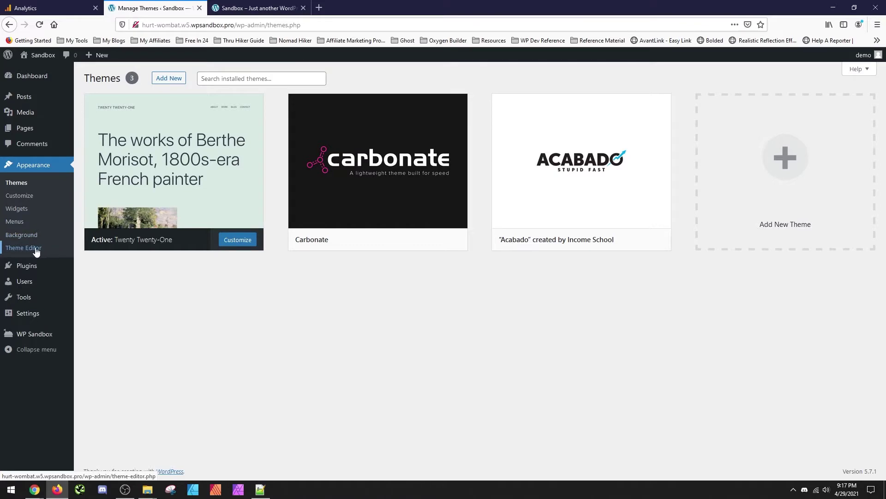
left_click(34, 250)
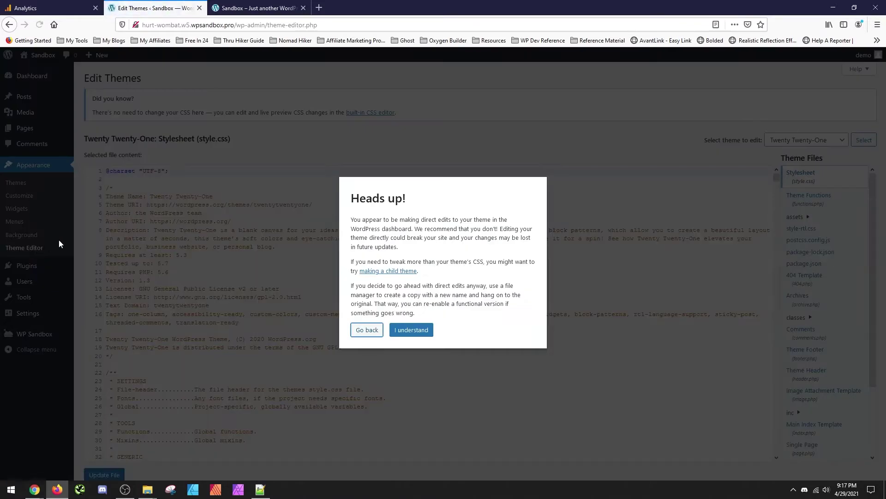
left_click(421, 330)
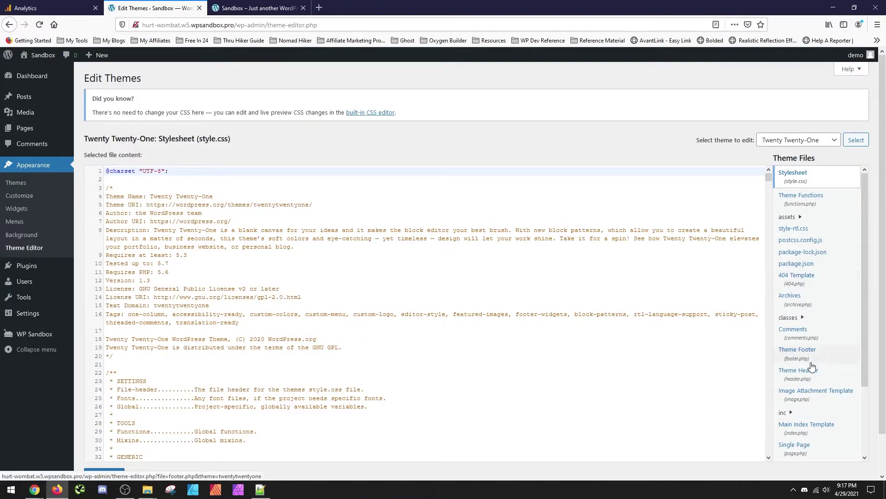
left_click(812, 374)
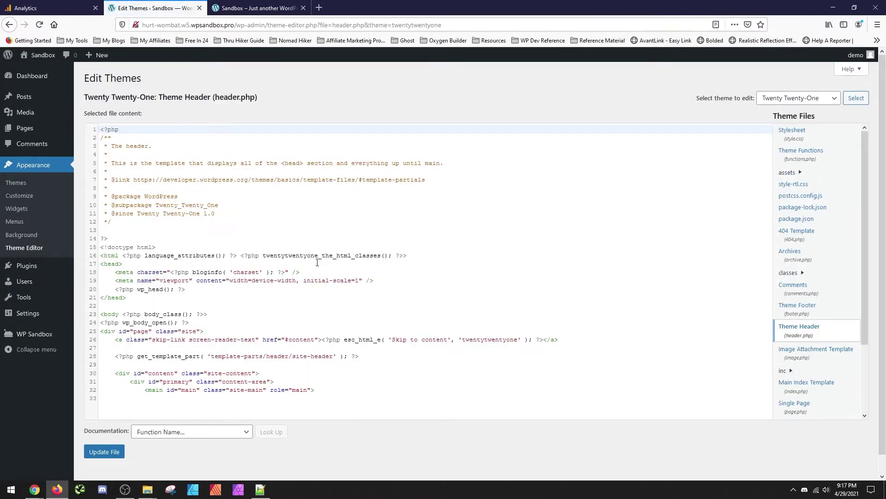
- Paste the copied Google Analytics global site tag below the wp_head line, before the closing head tag, and update the file
left_click(200, 289)
key("Return")
key("ctrl+v")
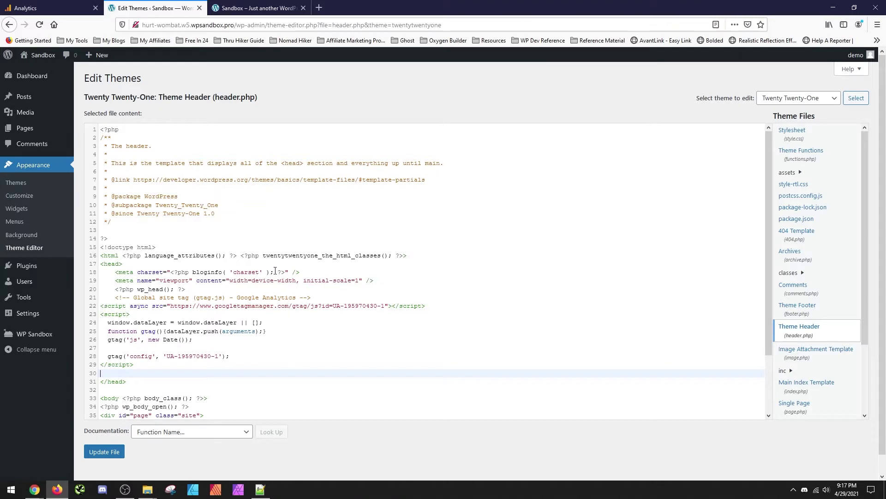
left_click(105, 451)
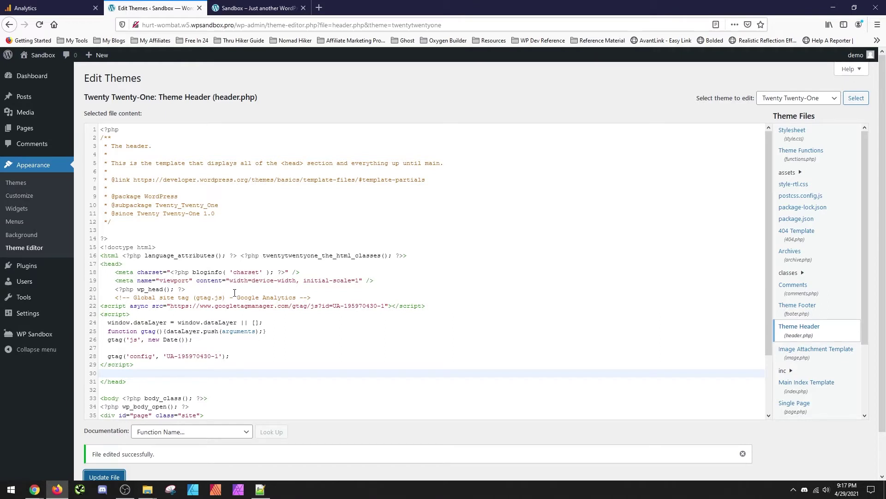
- Activate the Carbonate theme and open its header.php file in the Theme Editor
left_click(32, 184)
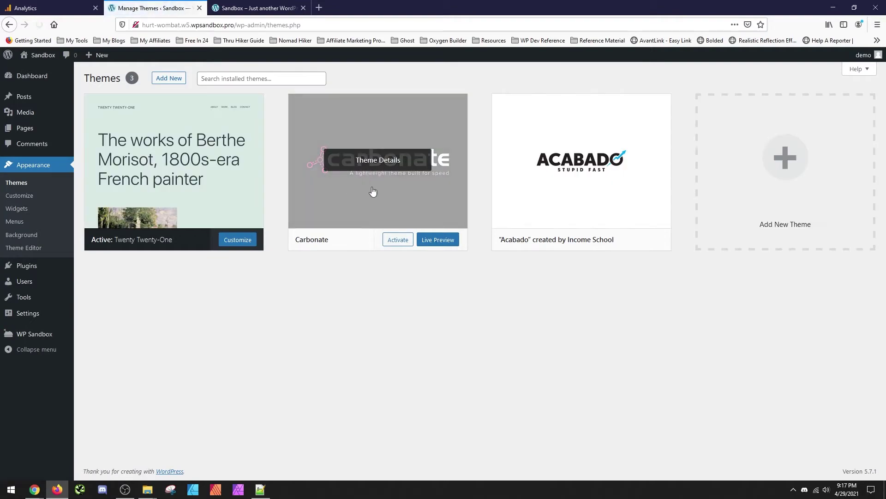
left_click(398, 240)
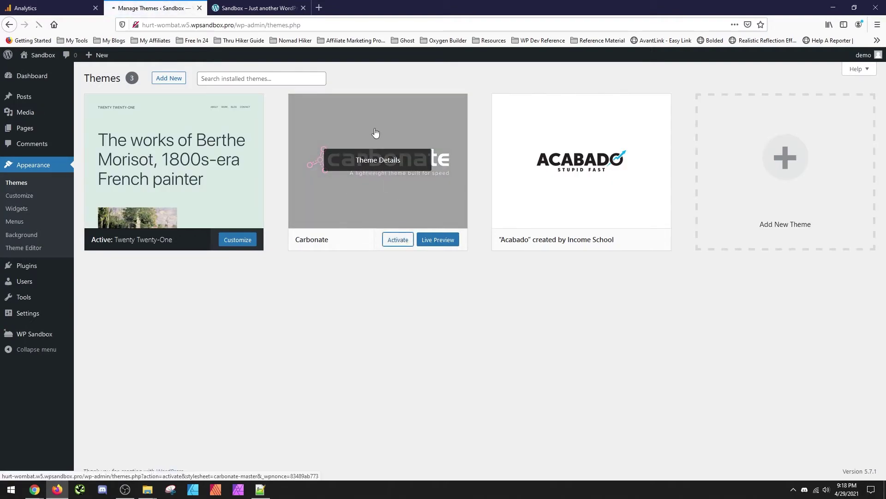
left_click(29, 209)
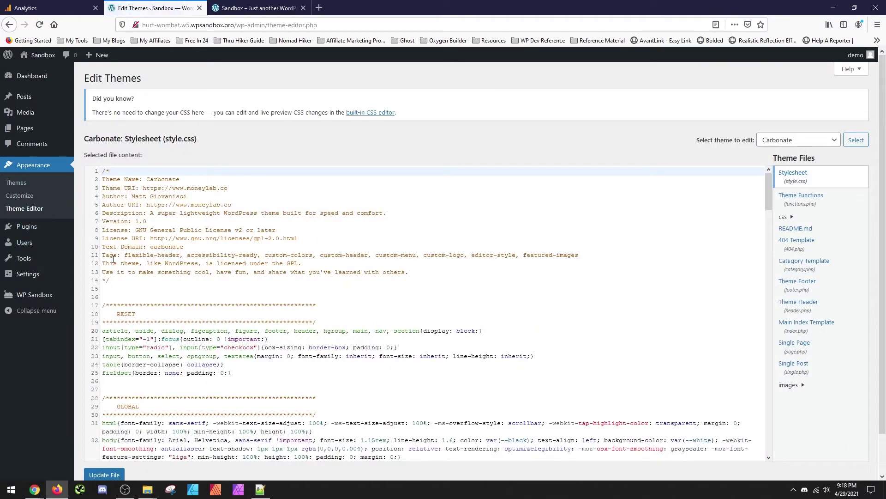
left_click(807, 301)
- Paste the Google Analytics global site tag below the "READ THIS" comment in Carbonate's header.php and update the file
left_click_drag(131, 222, 333, 223)
left_click(190, 222)
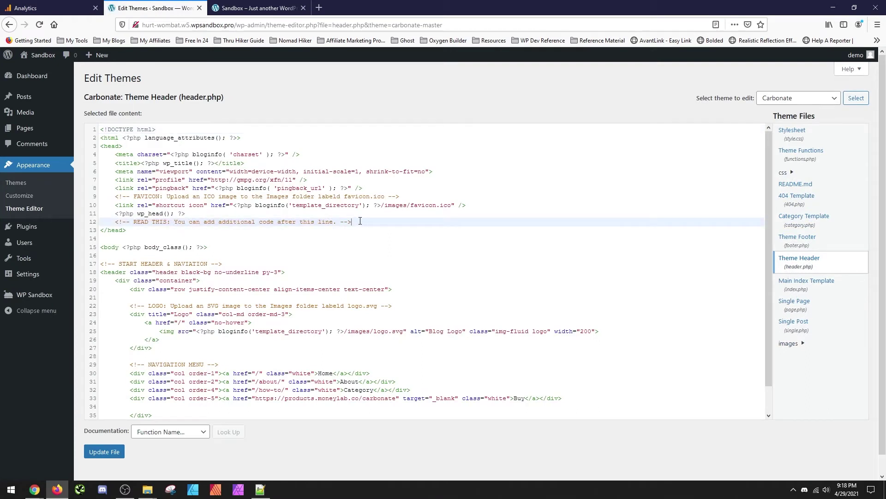
key("Return")
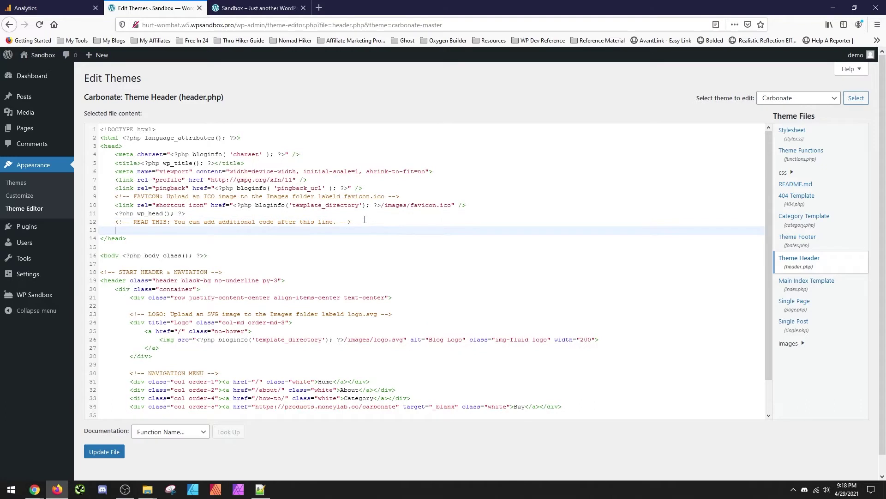
key("ctrl+v")
left_click(104, 451)
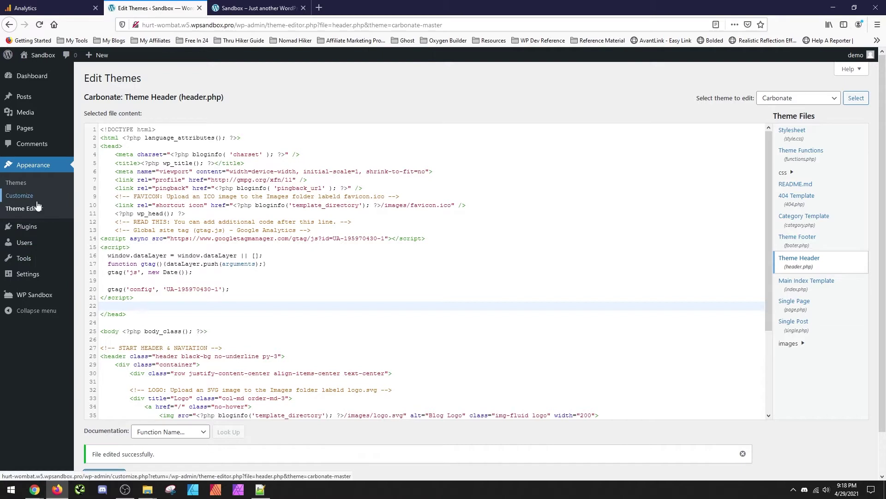
- Activate the "Acabado" created by Income School theme
left_click(18, 184)
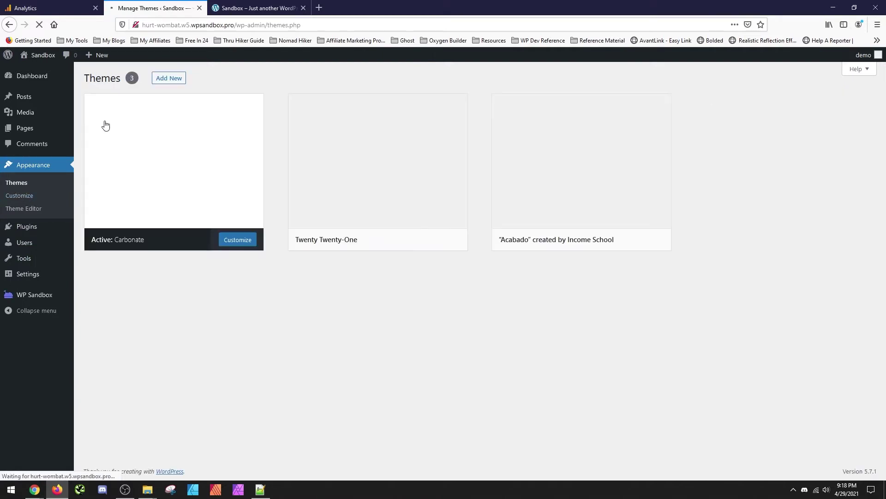
mouse_move(531, 182)
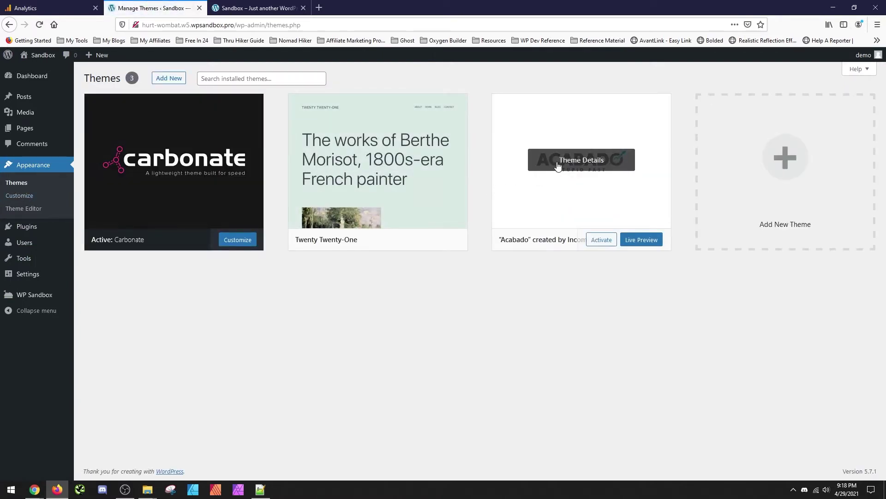
left_click(600, 241)
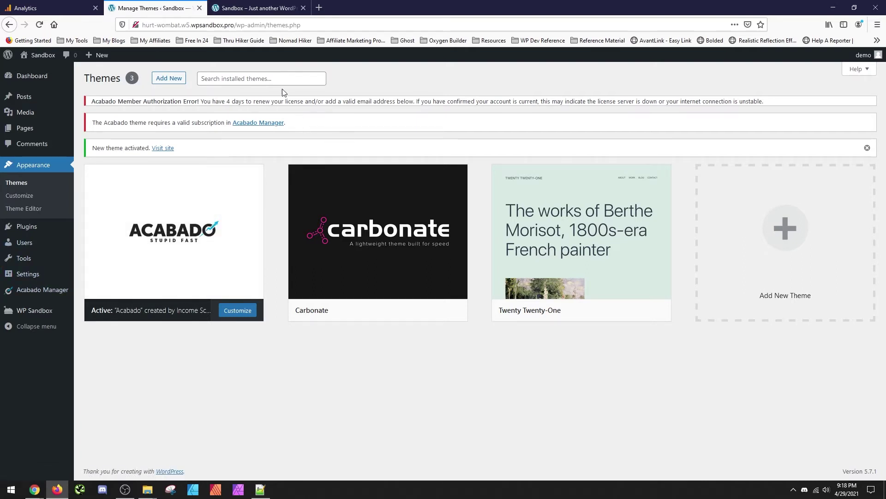
mouse_move(210, 222)
left_click(133, 486)
left_click(133, 486)
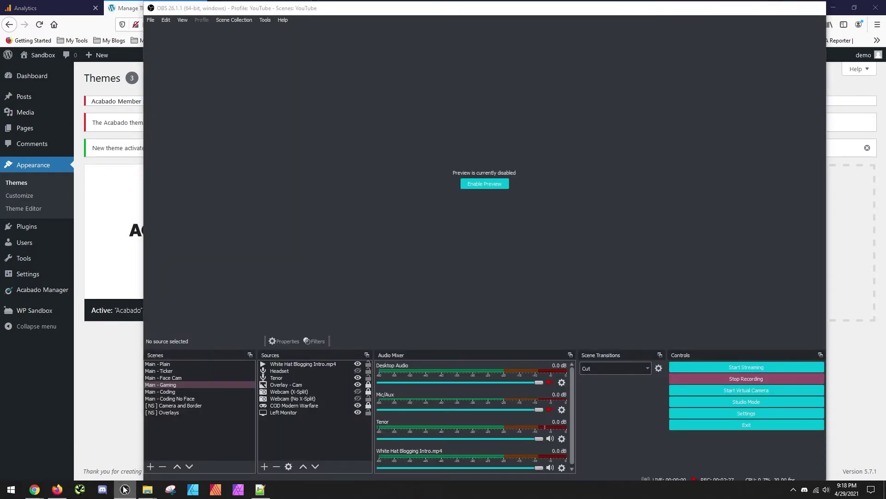
- Go through the Acabado Manager to the Acabado theme settings and open the SEO settings
left_click(42, 291)
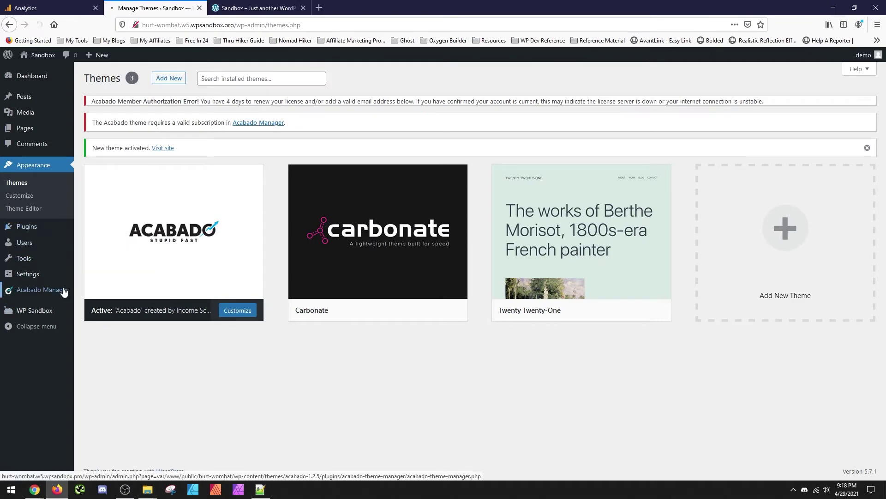
left_click(226, 237)
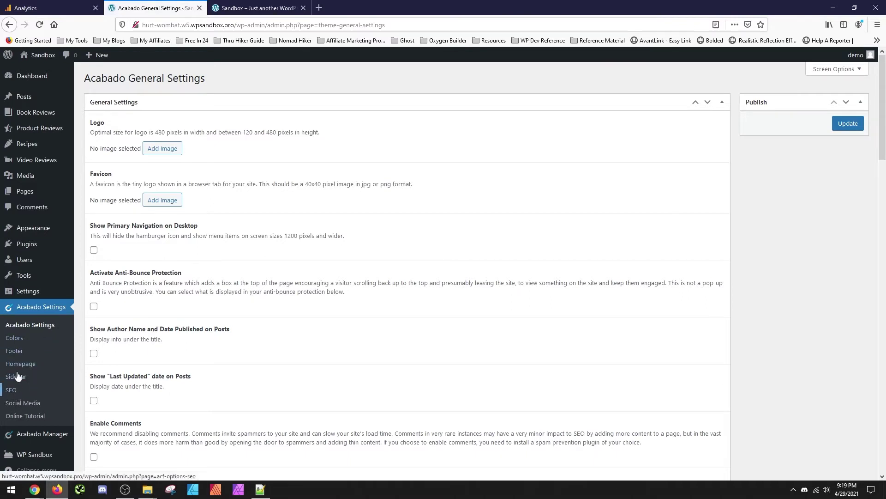
left_click(12, 390)
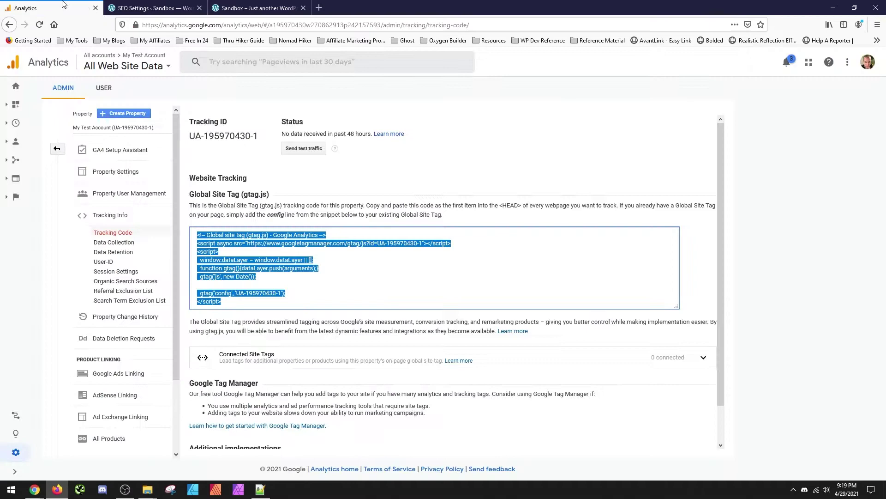
- Switch to Google Analytics and copy the property's Tracking ID
left_click(46, 7)
left_click(241, 154)
left_click_drag(259, 136, 191, 135)
key("ctrl+c")
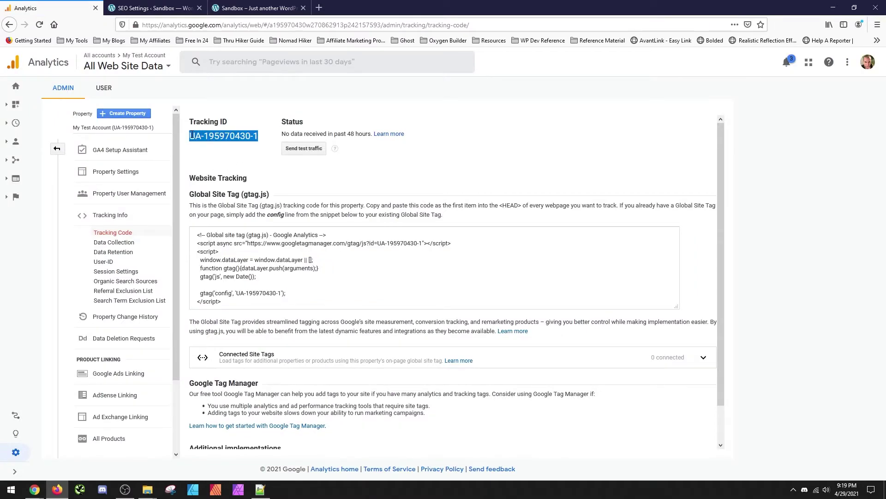
- Paste the tracking ID as the Google Analytics UA Code in Acabado's SEO settings and update the options
left_click(157, 8)
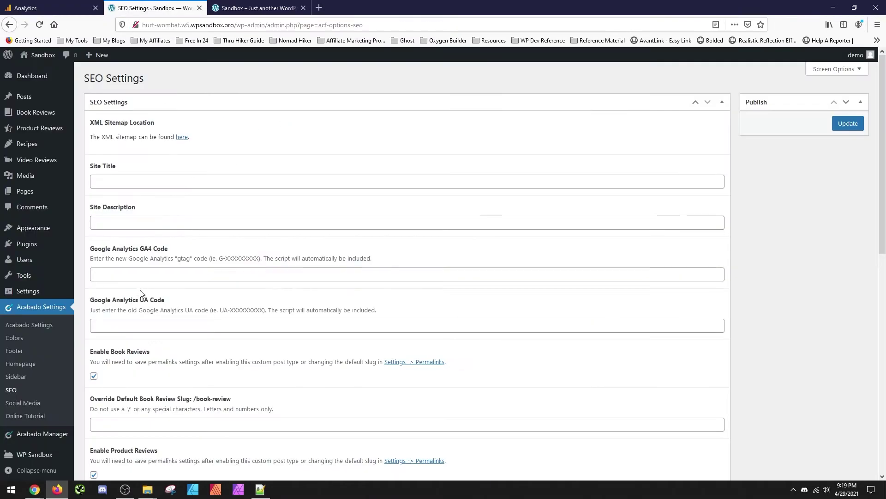
left_click(153, 326)
key("ctrl+v")
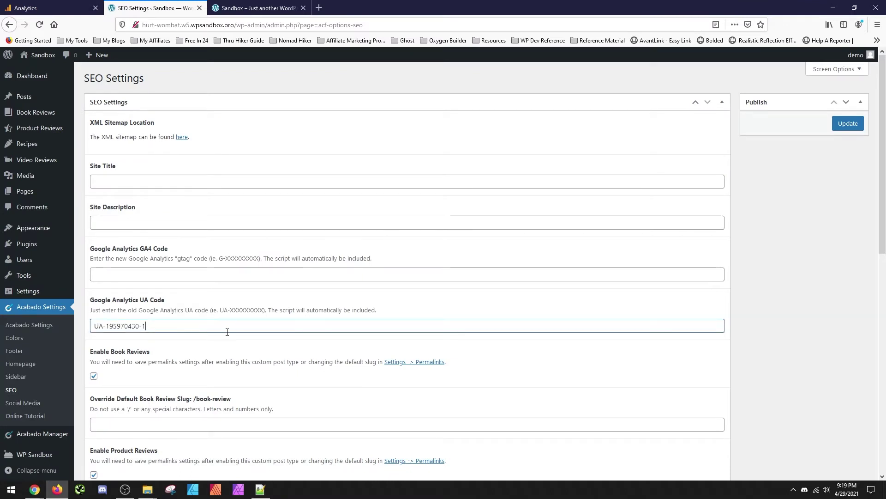
left_click(849, 123)
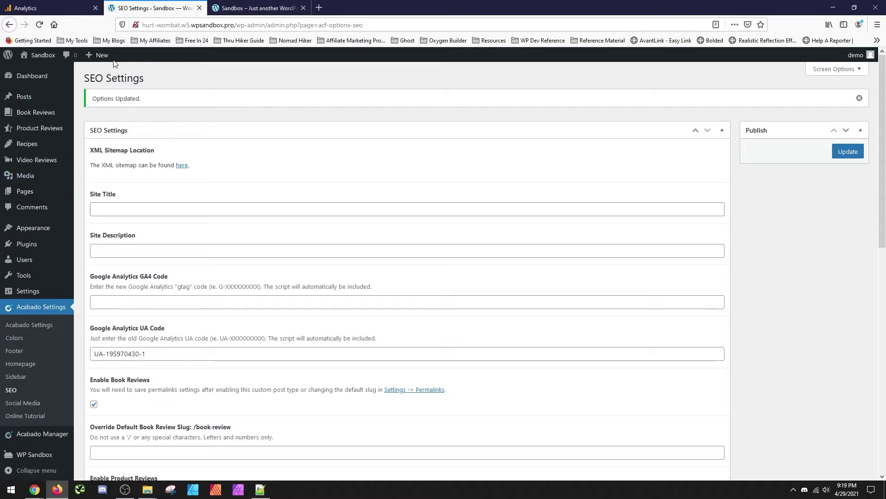
- Reactivate the Twenty Twenty-One theme on the Sandbox site
mouse_move(34, 234)
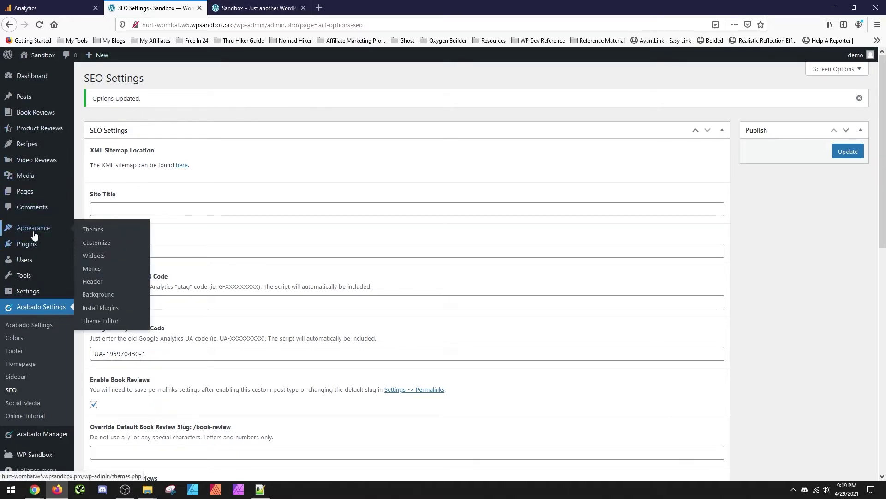
left_click(90, 230)
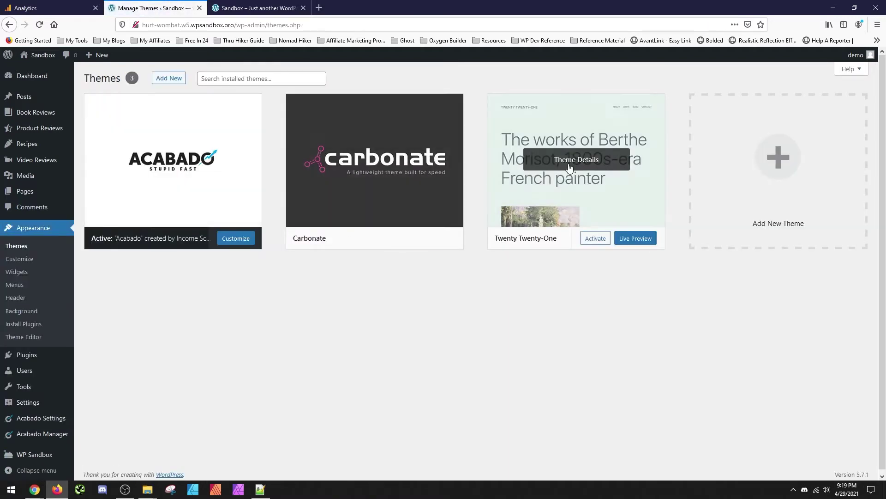
left_click(594, 238)
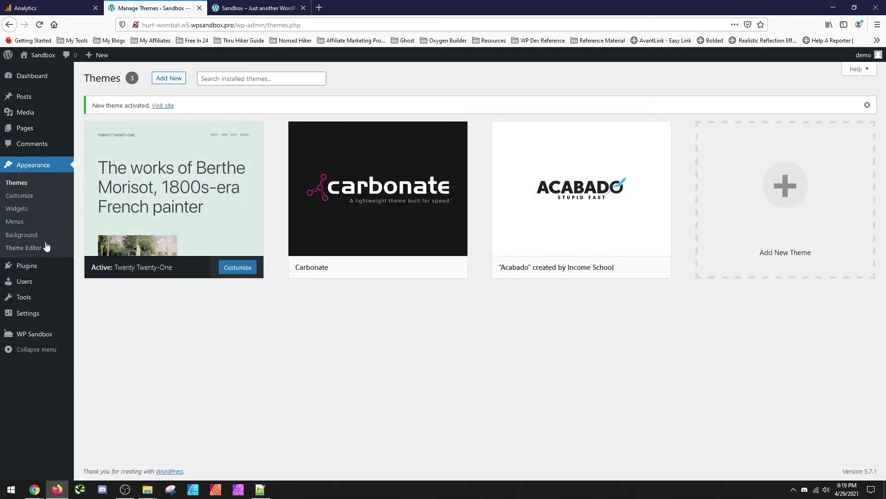
- Search for "hfcm" among the plugins available to add and return to the installed plugins list
left_click(34, 269)
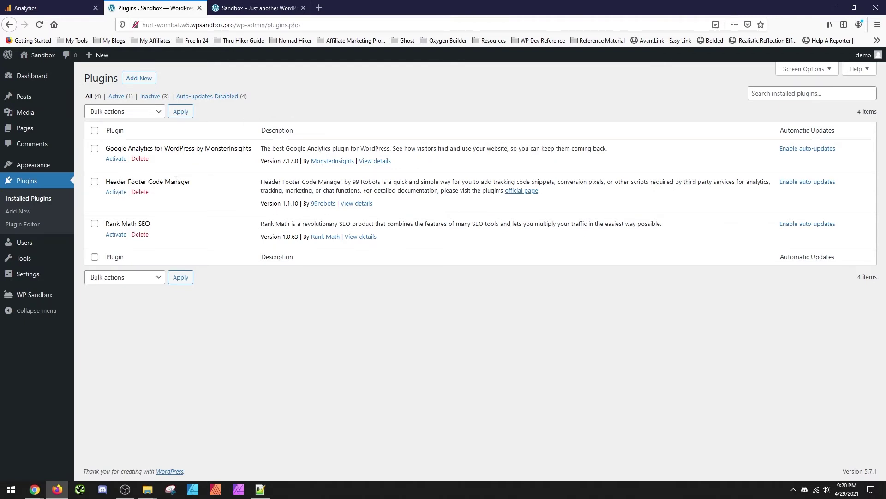
left_click(28, 208)
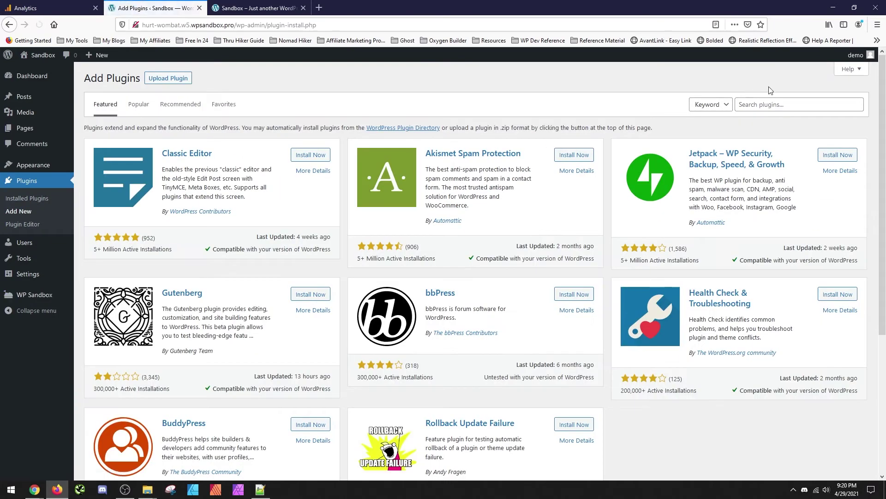
left_click(775, 103)
type("hfc")
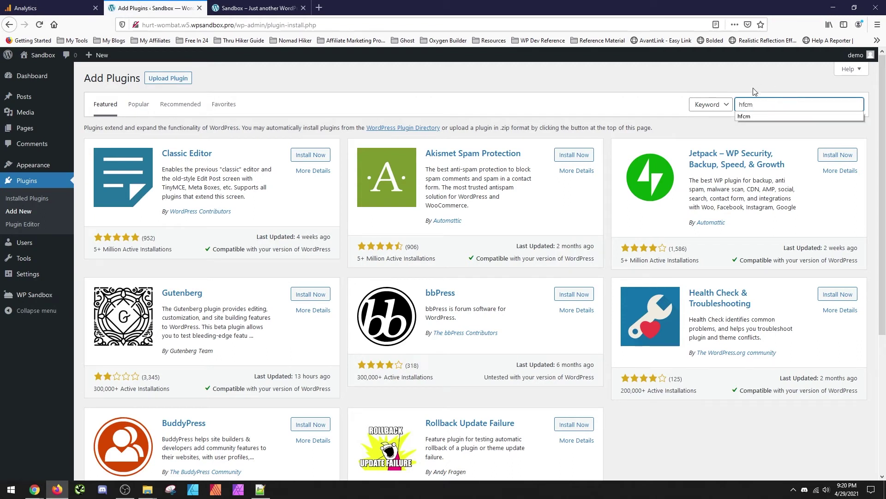
type("m")
key("Return")
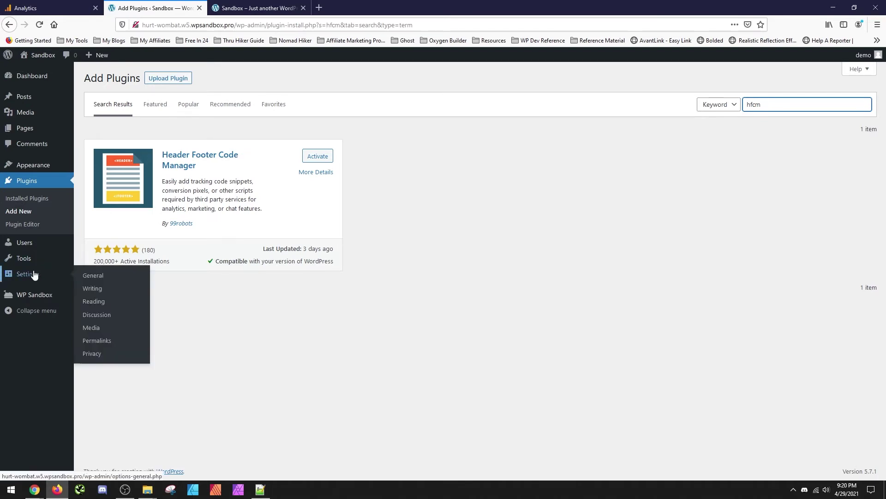
left_click(38, 200)
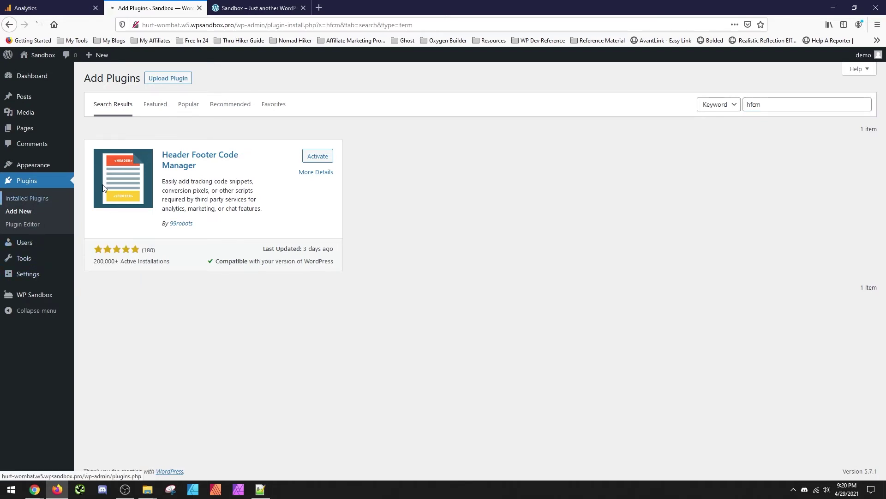
- Activate the Header Footer Code Manager plugin and start a new snippet in HFCM
left_click(116, 192)
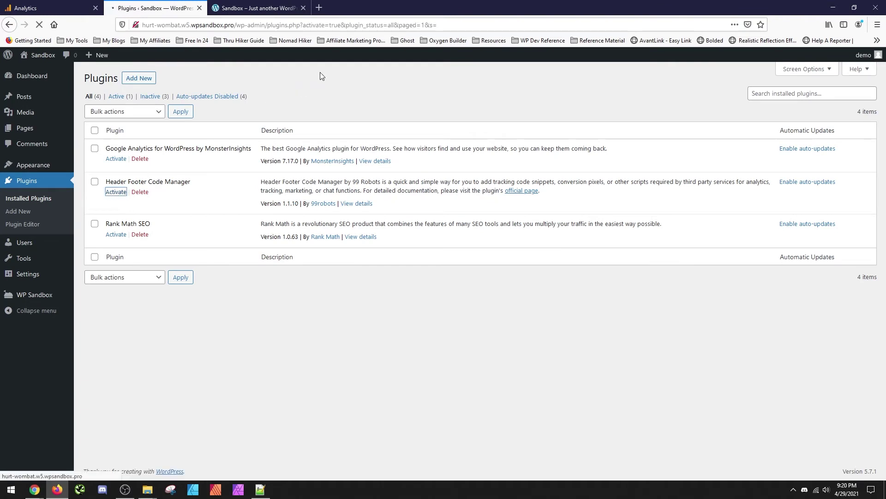
mouse_move(25, 296)
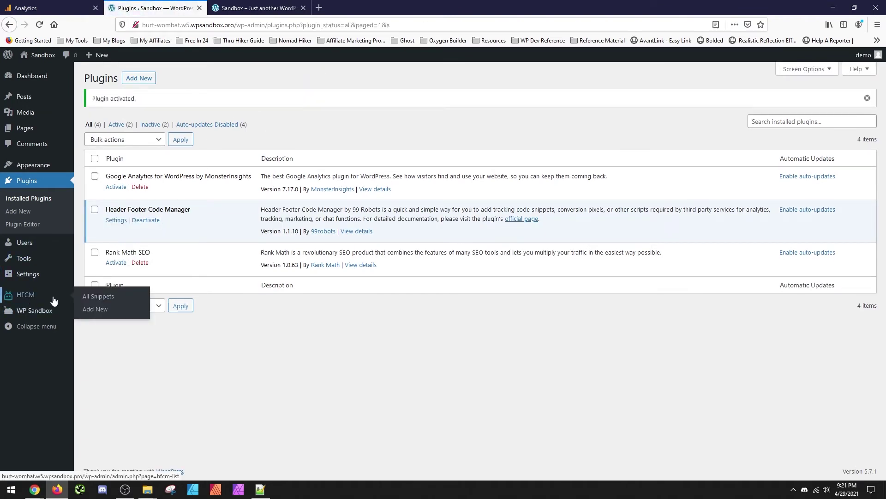
left_click(94, 299)
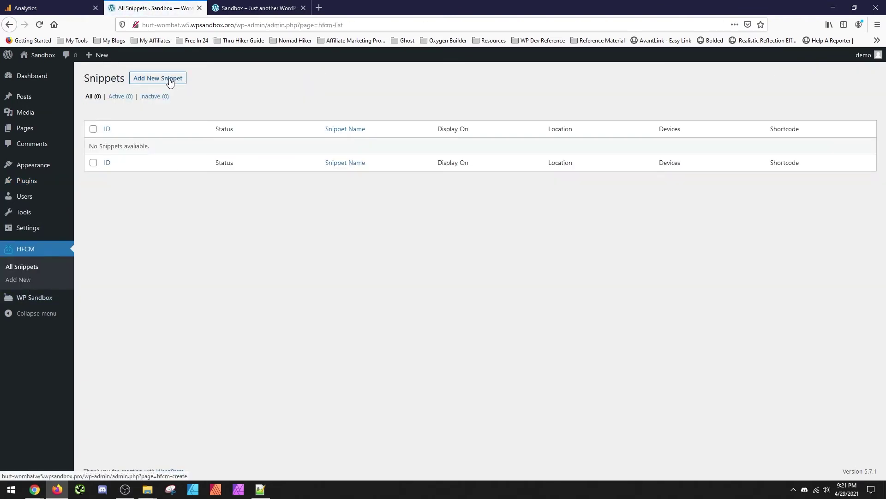
left_click(169, 79)
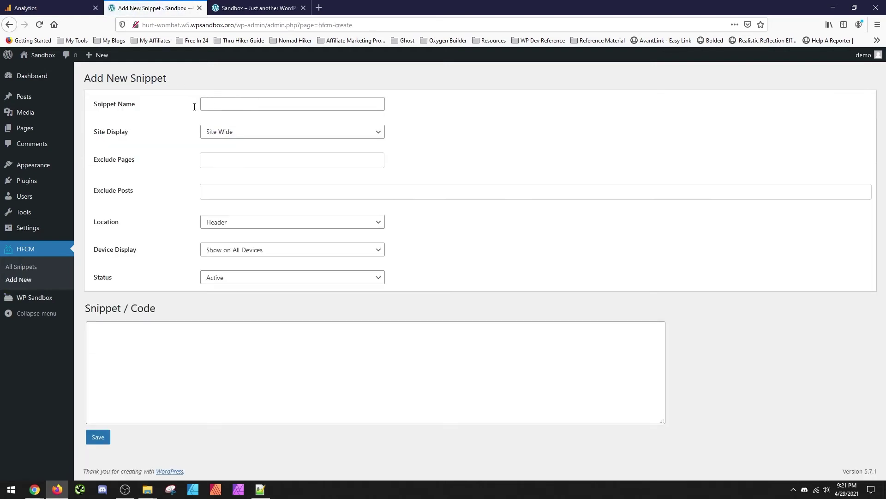
- Name the new snippet "GA UA"
left_click(217, 133)
left_click(275, 133)
left_click(229, 99)
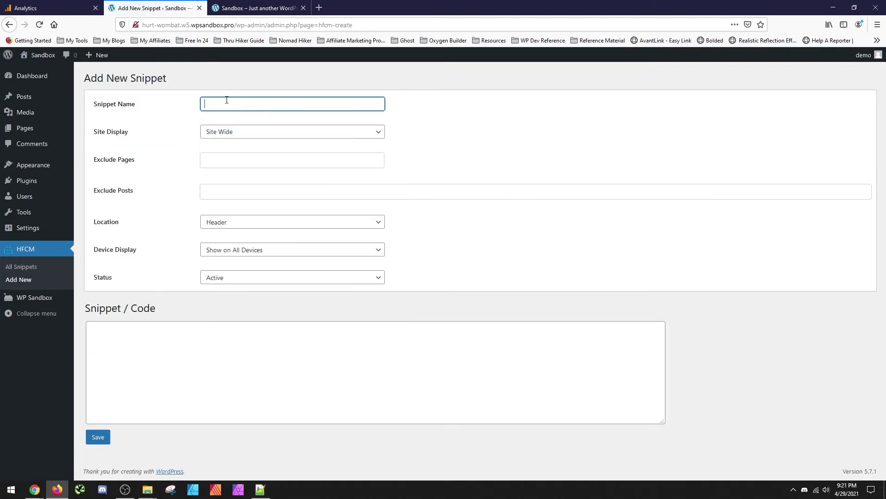
type("GA UA")
- Try limiting the snippet's site display to Specific Categories, and return it to Site Wide
left_click(236, 134)
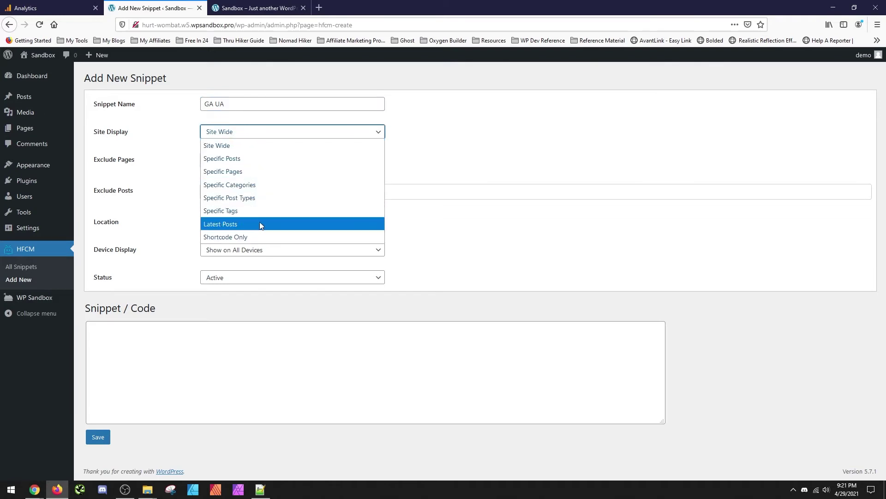
left_click(243, 135)
left_click(243, 135)
left_click(237, 184)
left_click(254, 161)
left_click(183, 158)
left_click(257, 135)
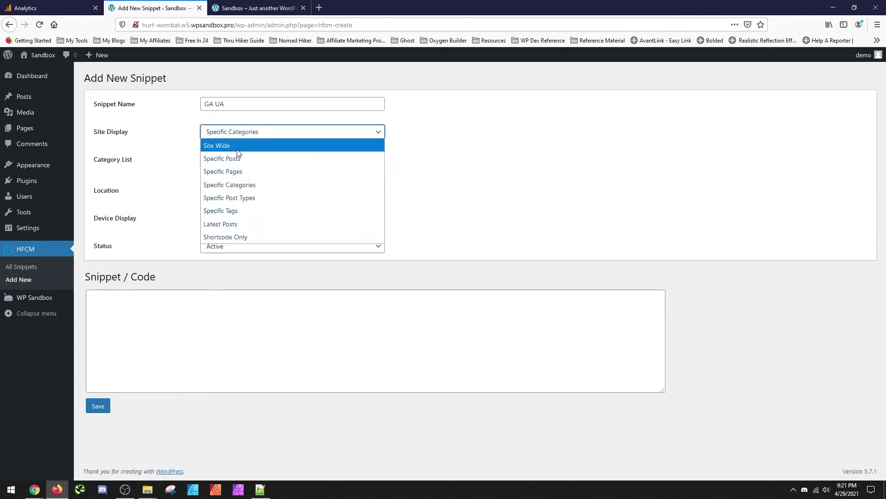
left_click(237, 148)
left_click(266, 137)
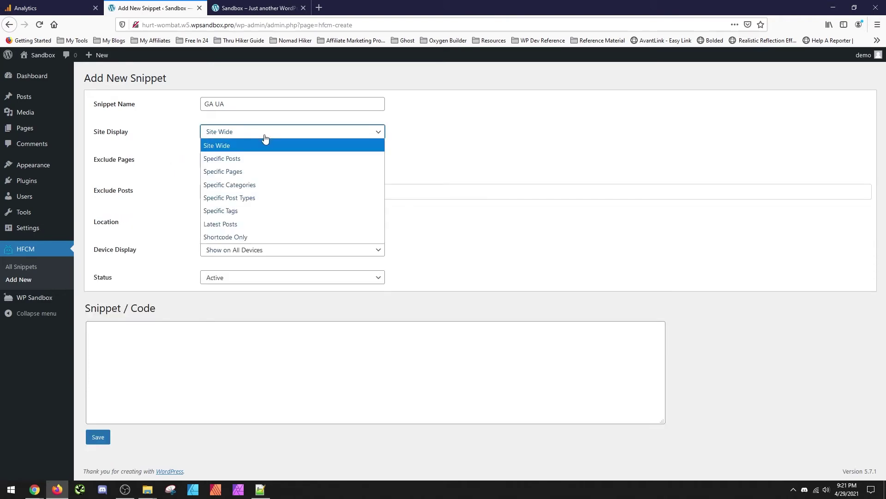
left_click(251, 147)
left_click(165, 157)
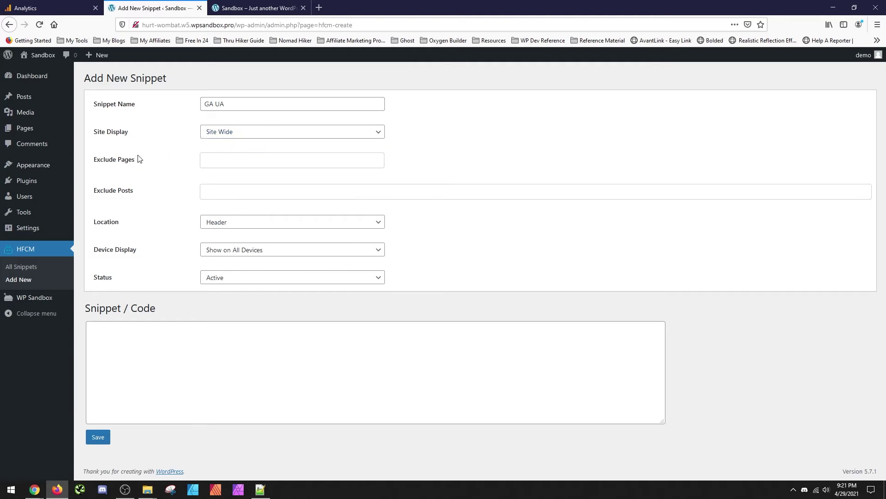
- Try excluding the Home page from the snippet and remove that exclusion
left_click(234, 161)
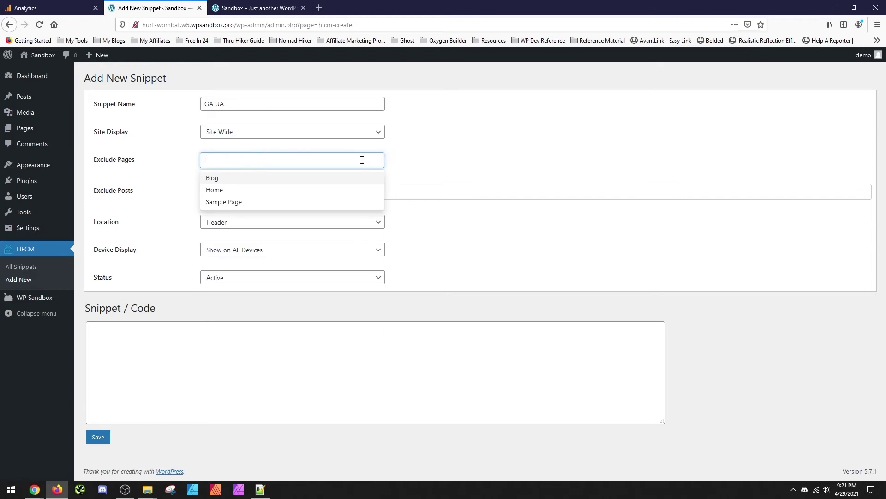
left_click(224, 190)
left_click(128, 184)
left_click(234, 166)
key("BackSpace")
left_click(140, 186)
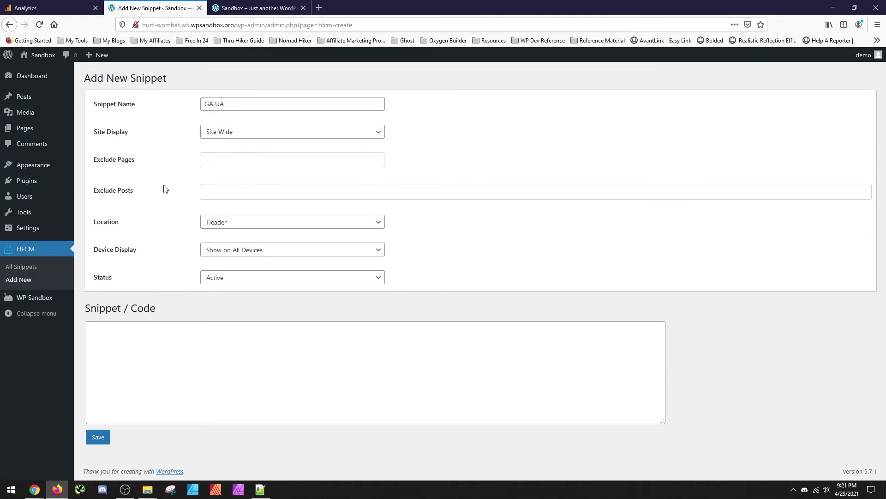
- Try excluding the "Hello world!" post from the snippet and remove that exclusion
left_click(221, 190)
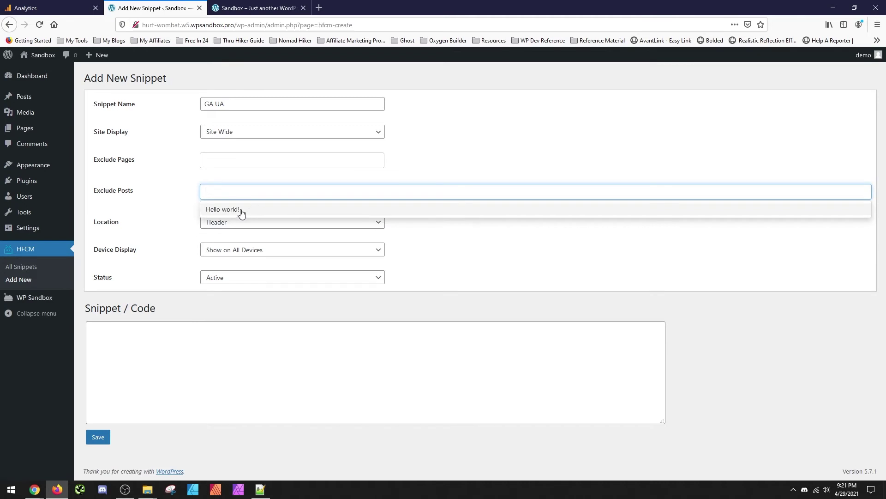
left_click(240, 211)
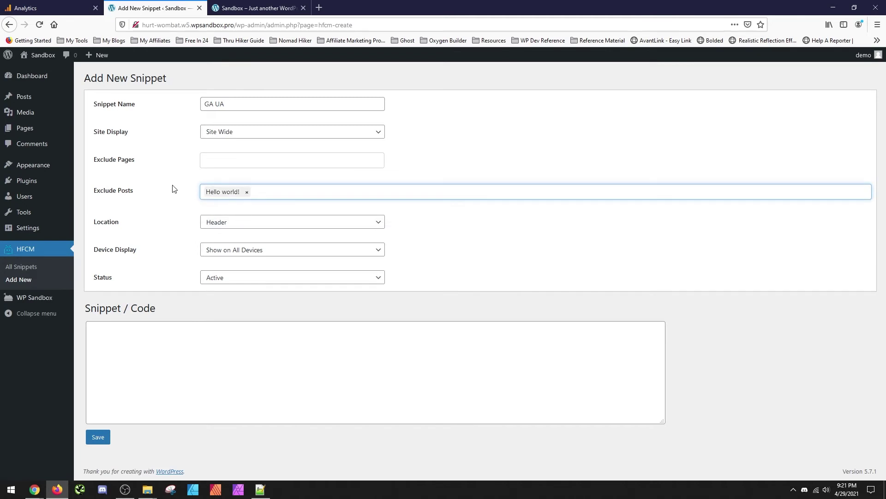
left_click(246, 192)
left_click(150, 193)
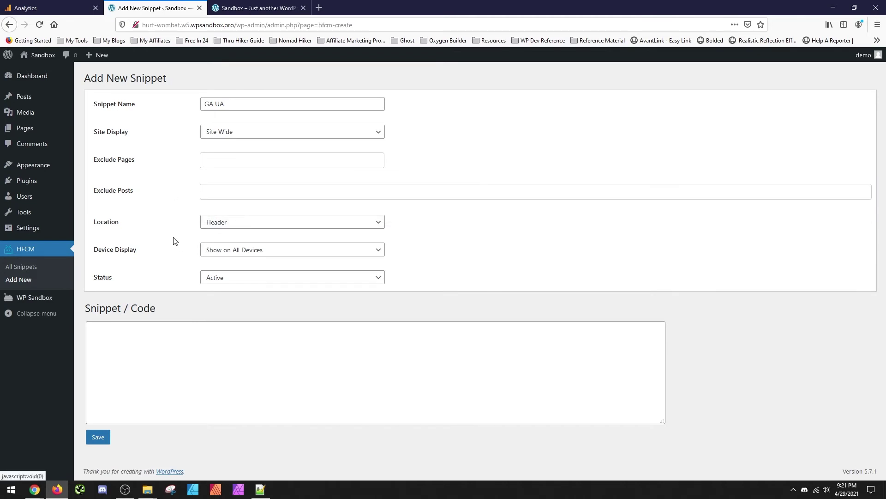
- Review the snippet's location, device display and status choices, keeping Header, Show on All Devices and Active
left_click(242, 227)
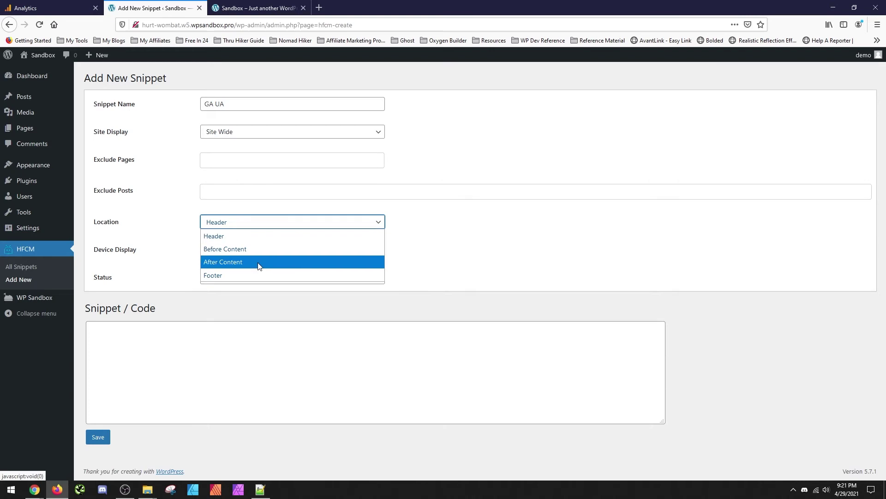
left_click(193, 275)
left_click(225, 250)
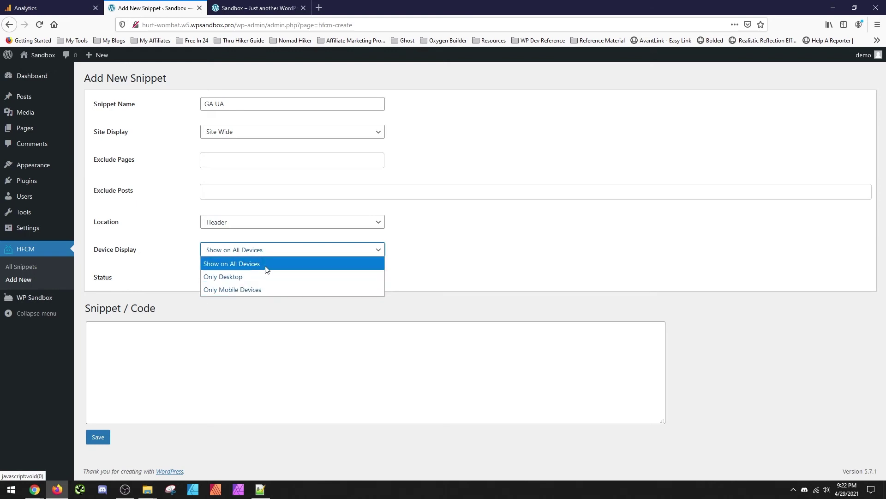
left_click(189, 249)
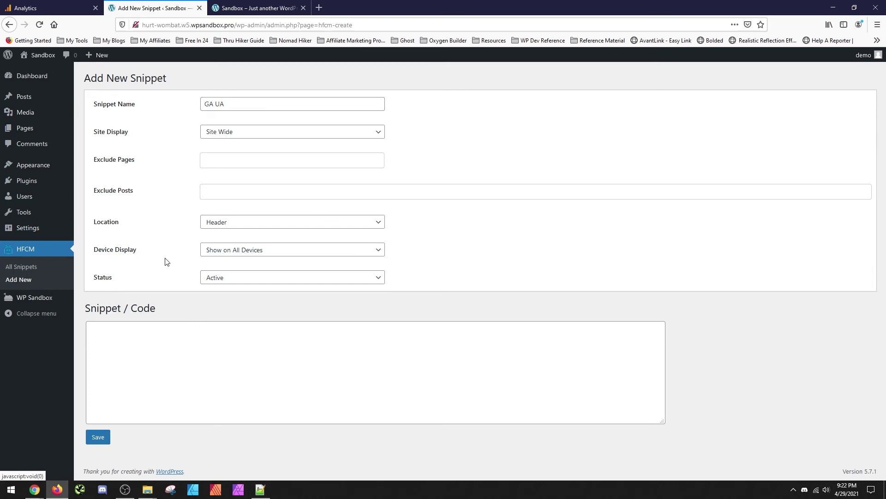
left_click(216, 274)
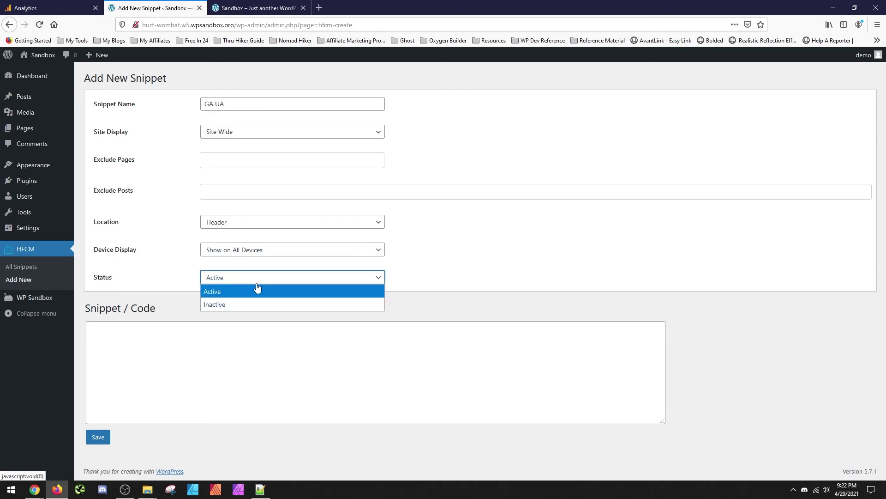
left_click(218, 292)
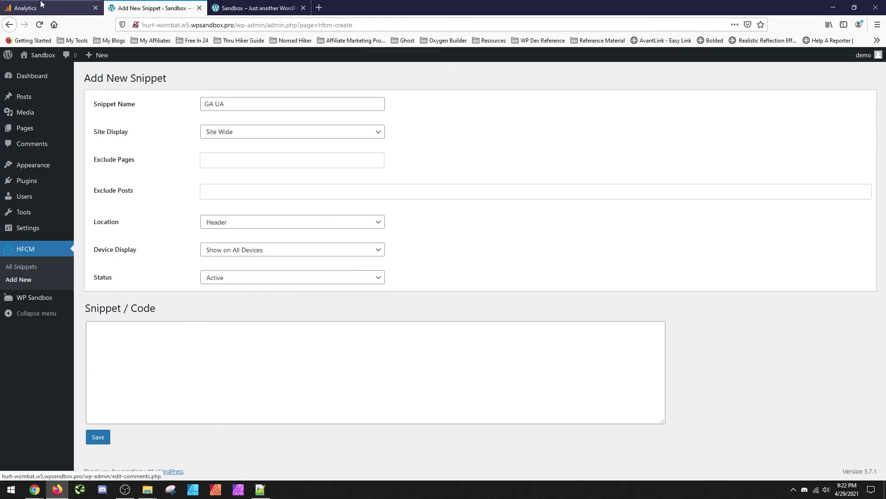
- Switch to Google Analytics and copy the property's entire Global Site Tag (gtag.js) code
left_click(46, 8)
left_click_drag(226, 306, 197, 234)
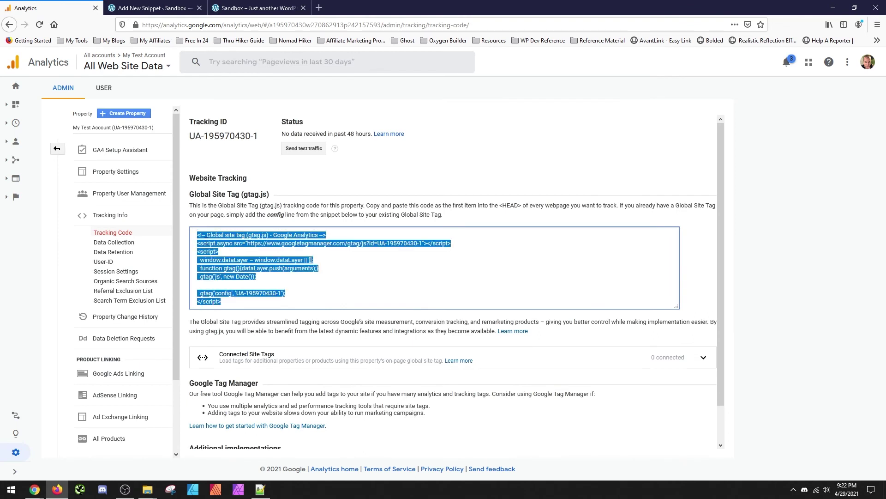
right_click(206, 240)
left_click(228, 279)
- Return to the WordPress snippet form, paste the Global Site Tag as the snippet code and save the snippet
left_click(189, 8)
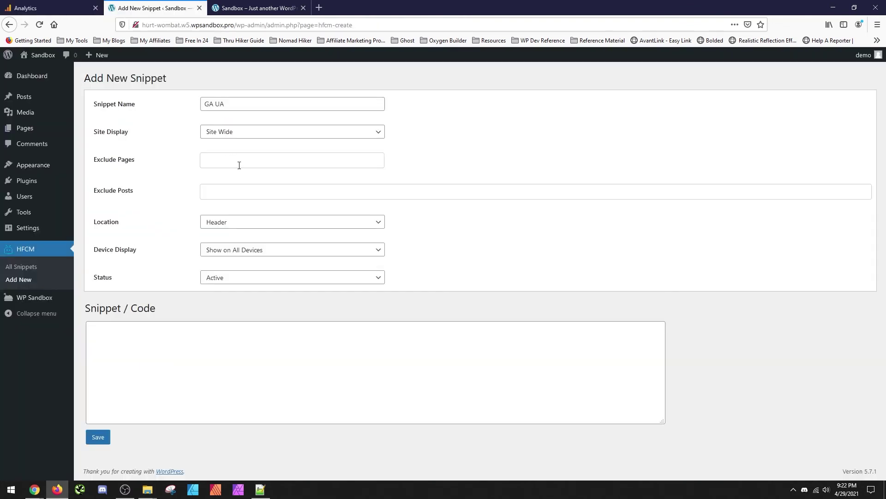
left_click(205, 351)
key("ctrl+v")
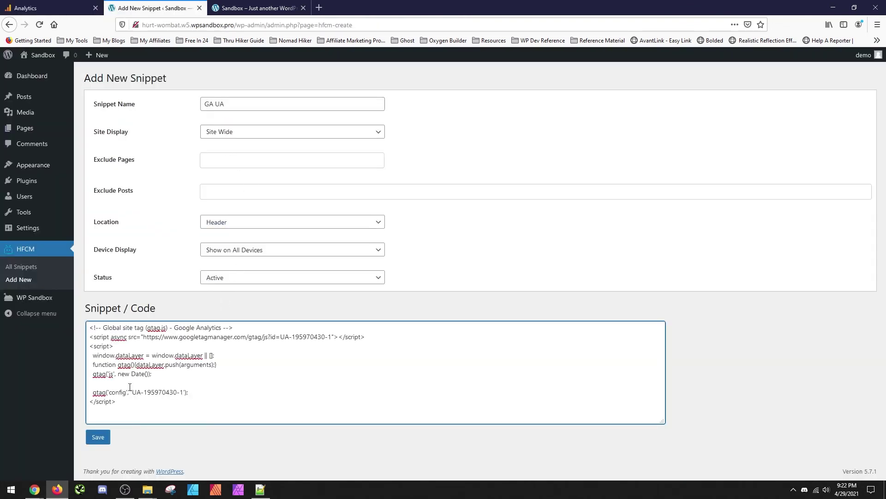
left_click(98, 437)
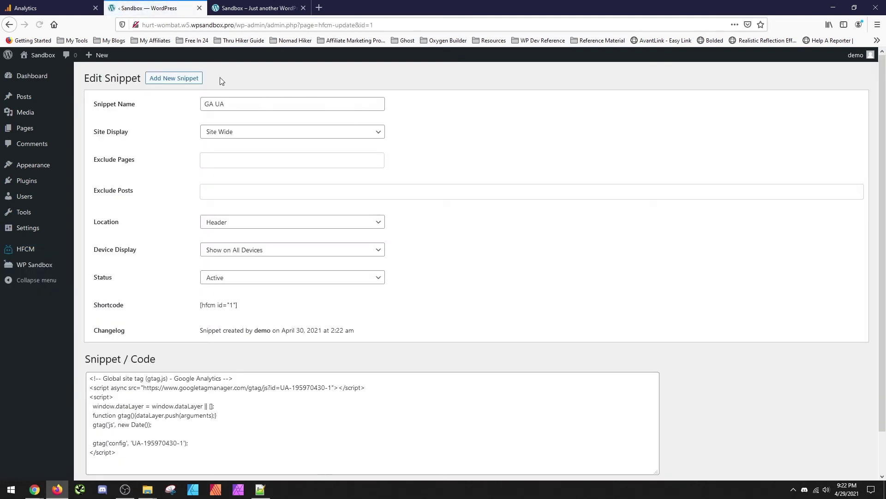
- Show all HFCM snippets, switch the GA UA snippet off and on again, and glance at the live Sandbox site
left_click(39, 250)
mouse_move(301, 148)
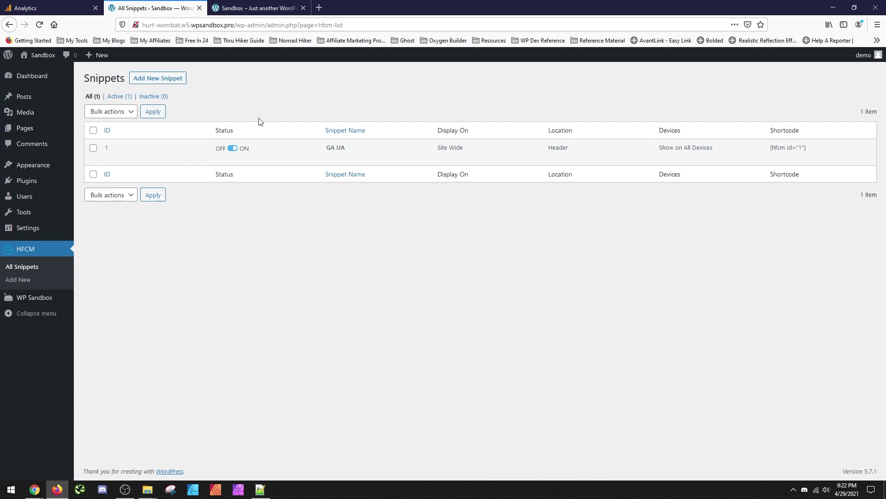
left_click(232, 149)
left_click(232, 148)
left_click(256, 7)
left_click(164, 5)
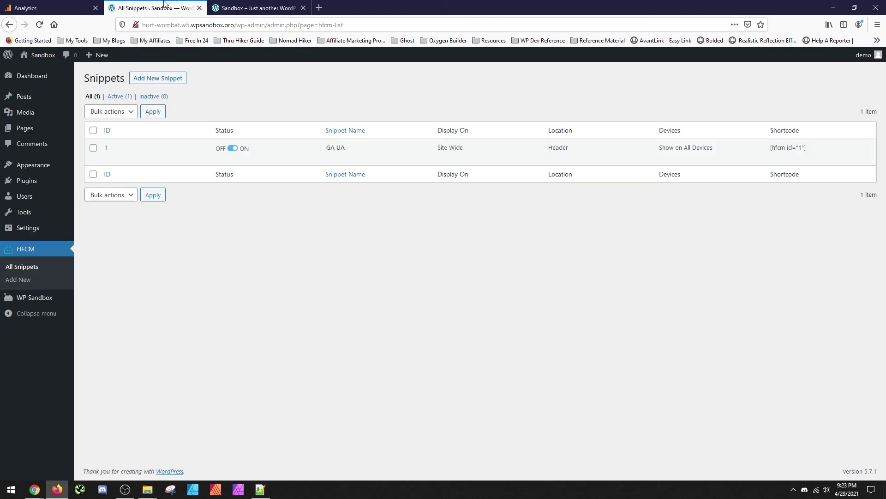